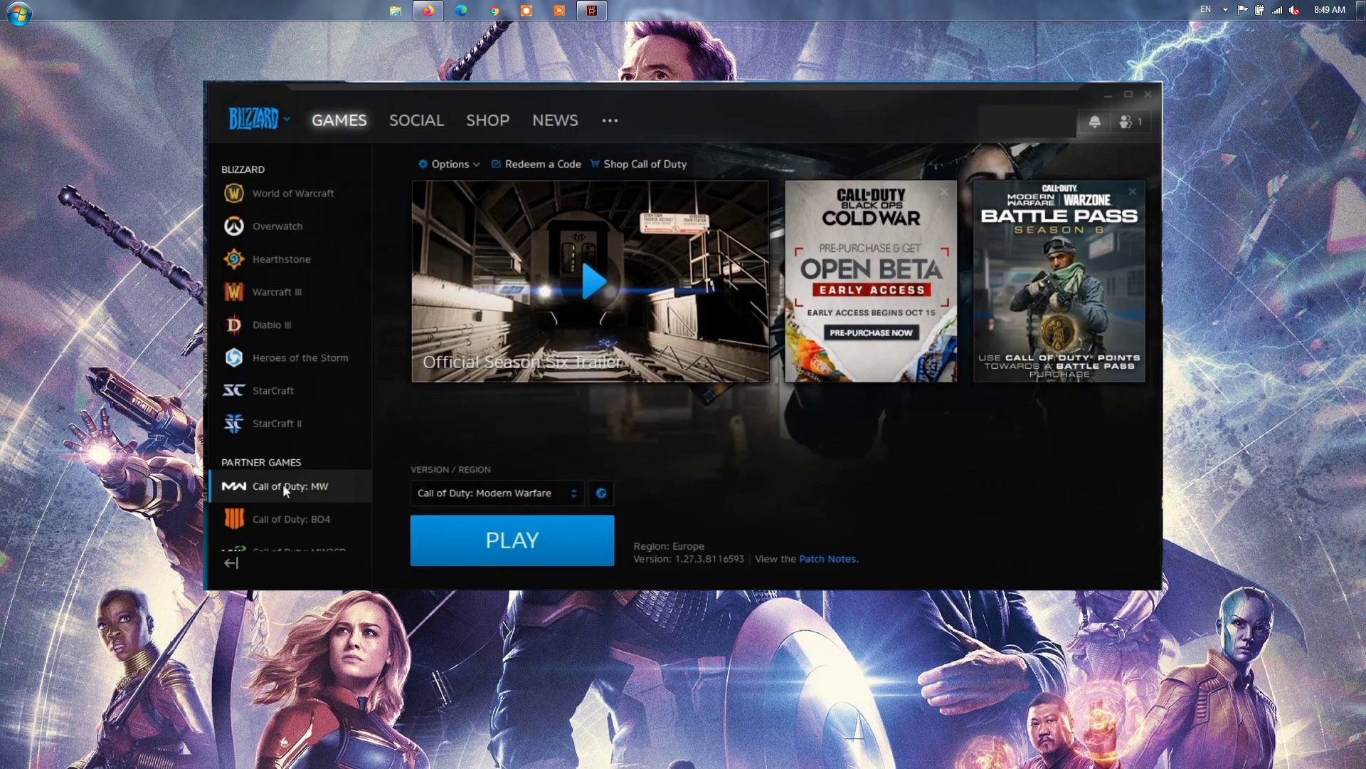
# Run Scan and Repair on Call of Duty: Modern Warfare and begin the scan.
pyautogui.click(463, 162)
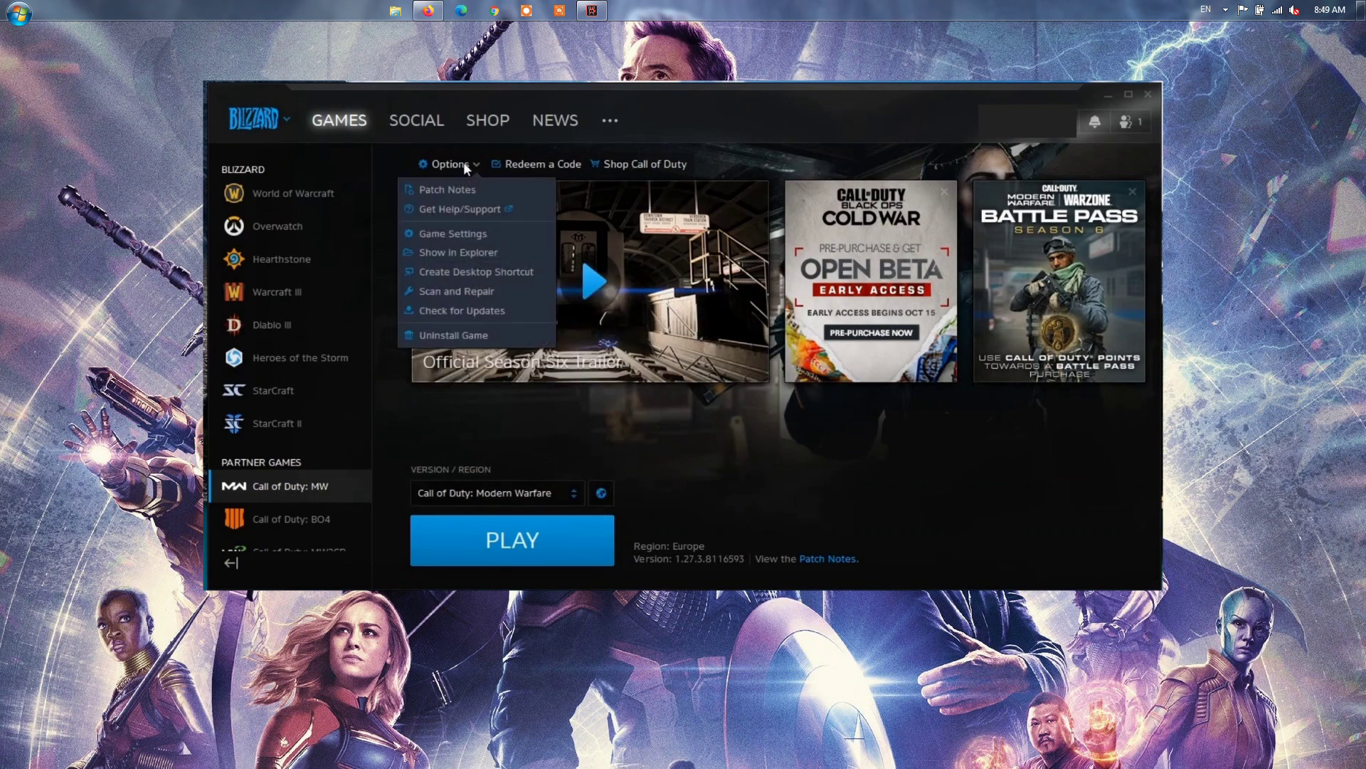
pyautogui.click(455, 291)
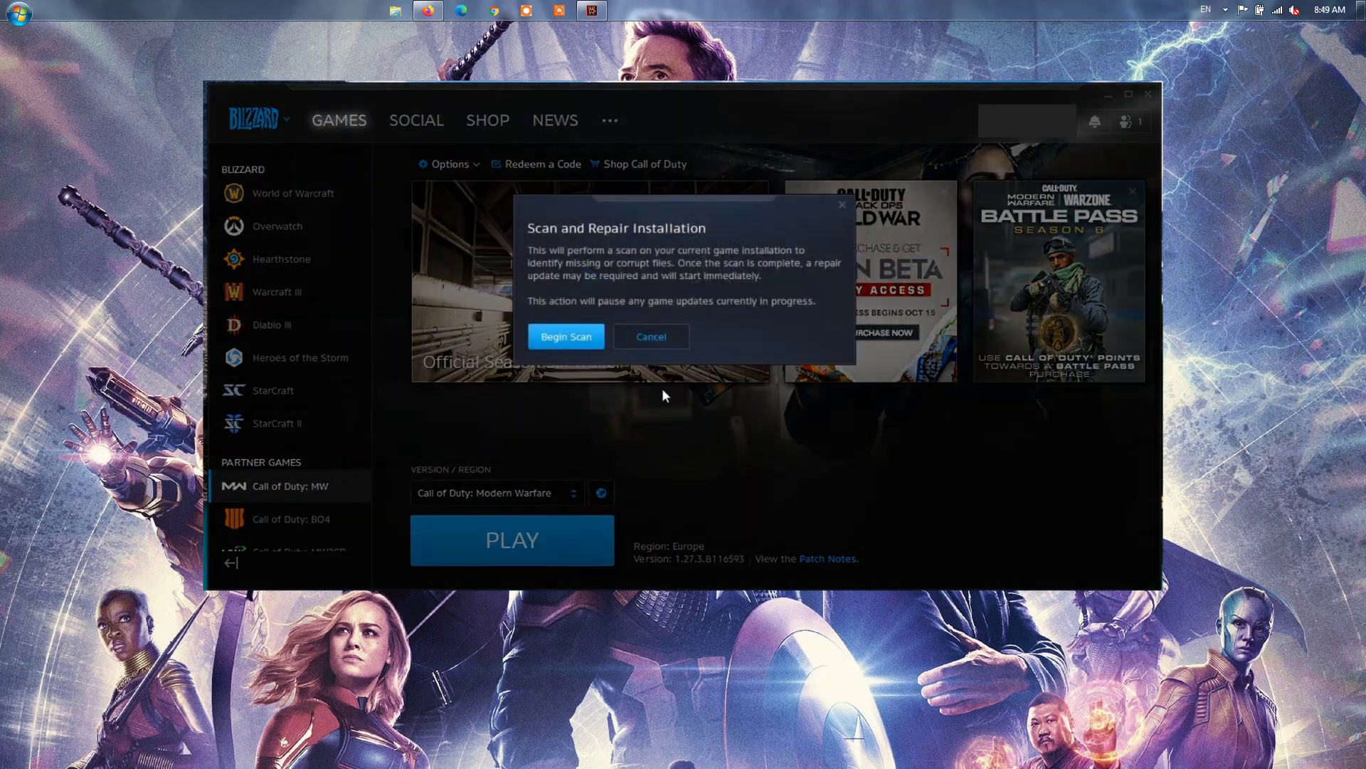
pyautogui.click(564, 337)
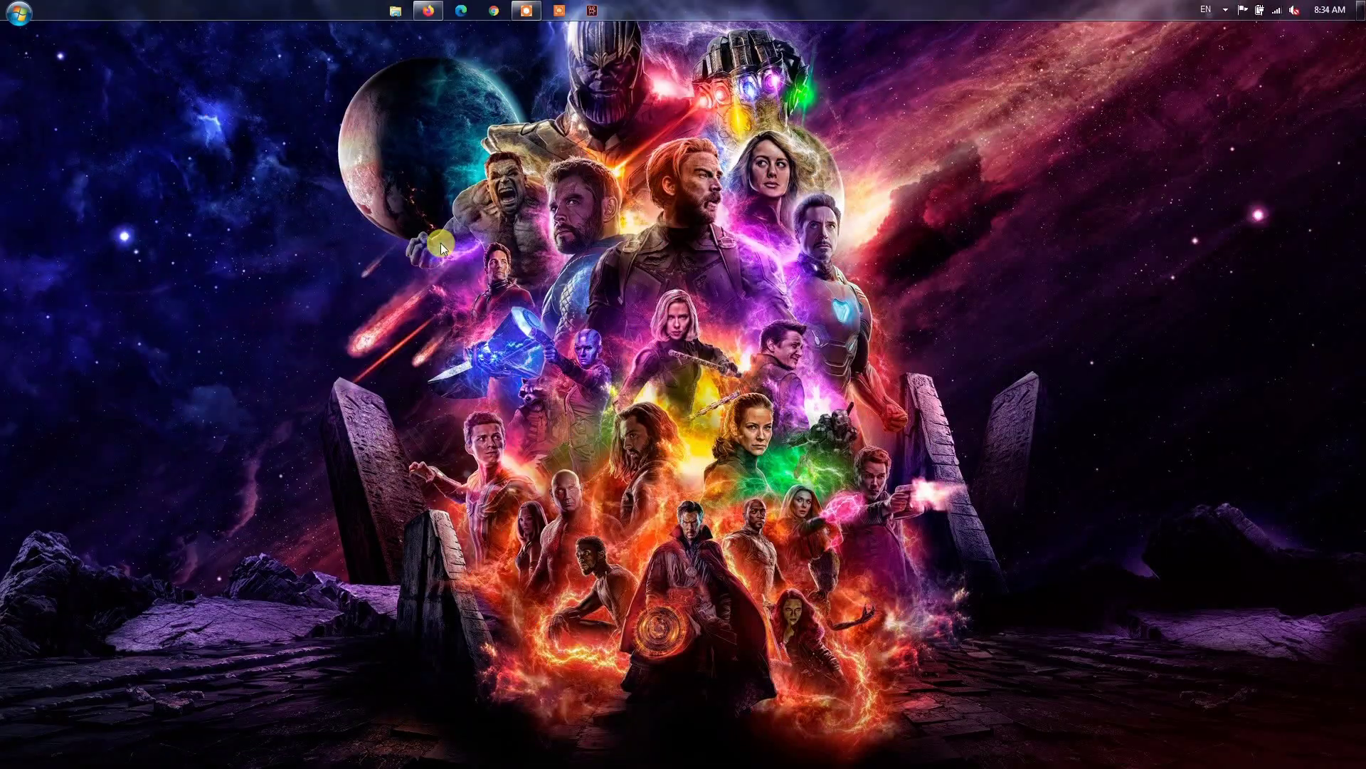
# Search the Start menu for 'device man' and launch Device Manager from the results.
pyautogui.click(18, 12)
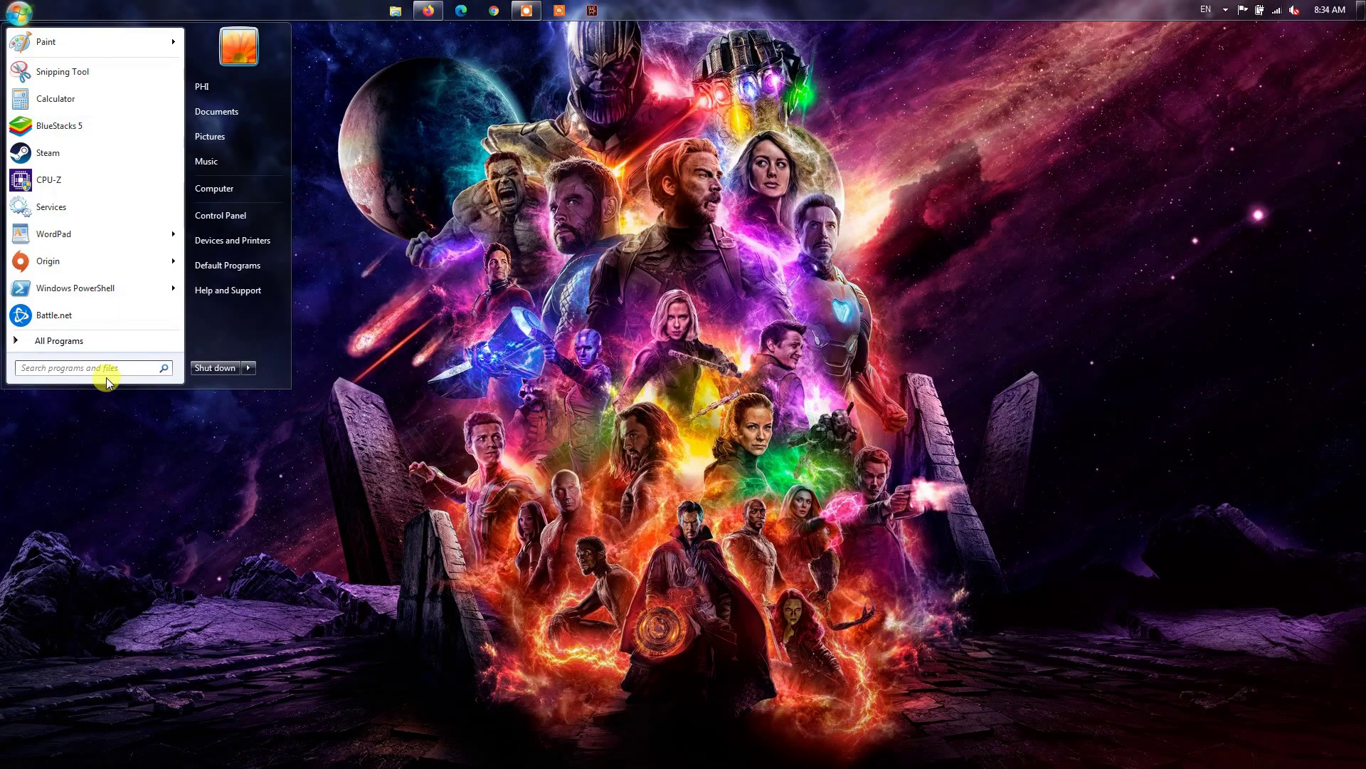
pyautogui.write('devic')
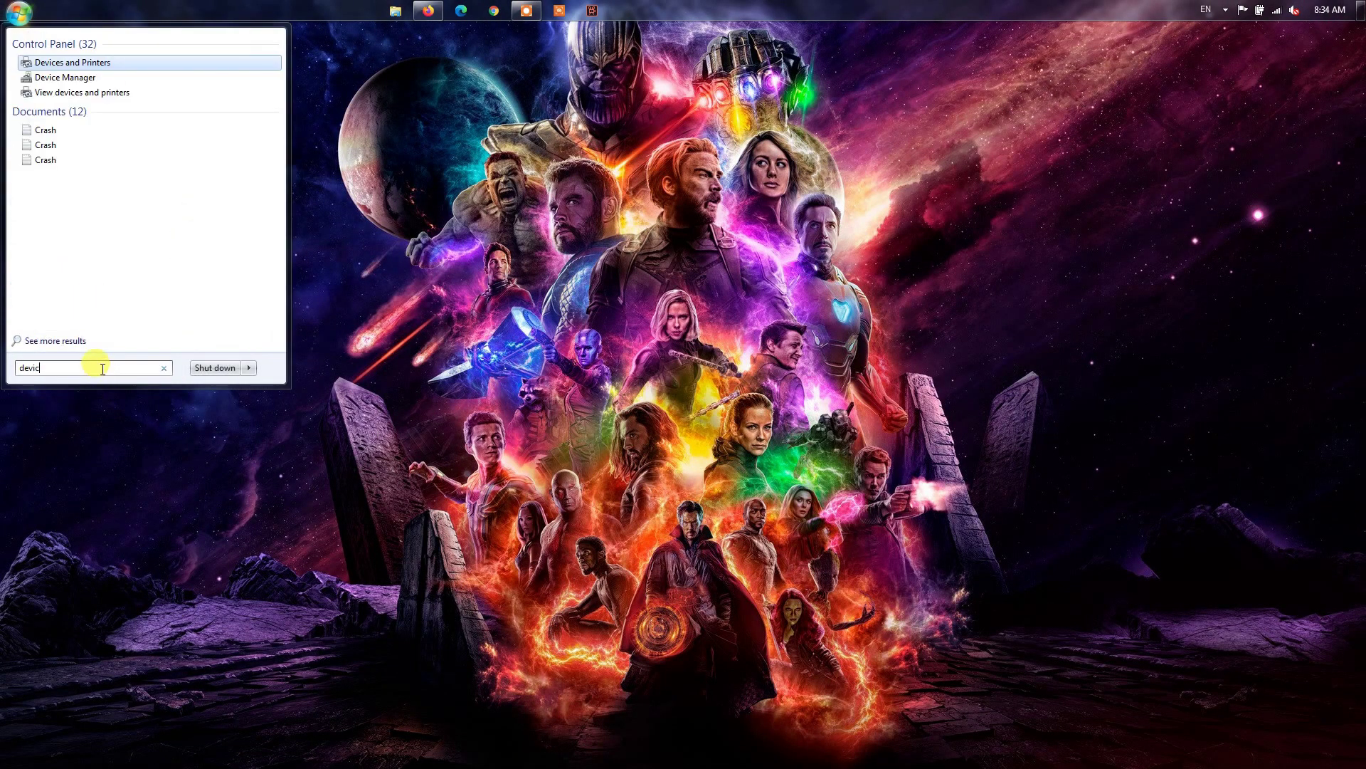
pyautogui.write('e man')
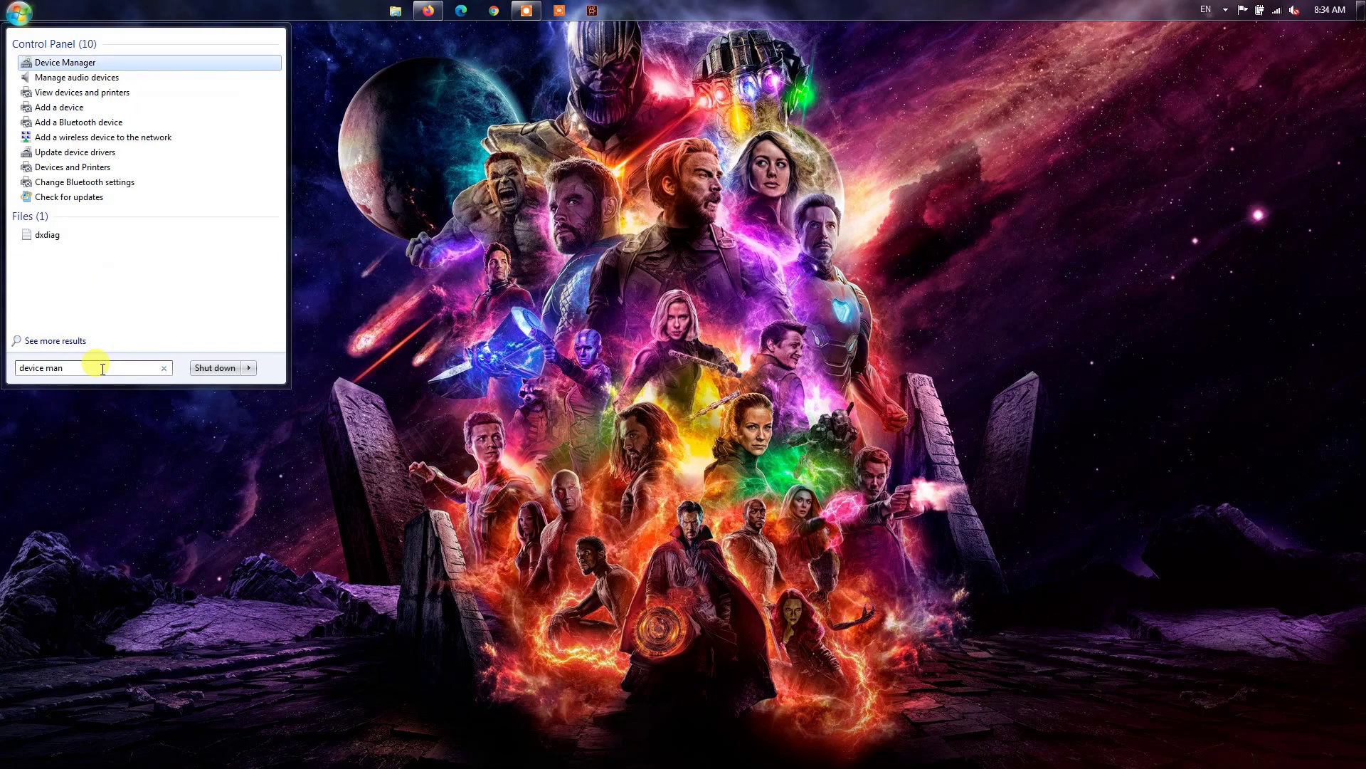
pyautogui.click(79, 67)
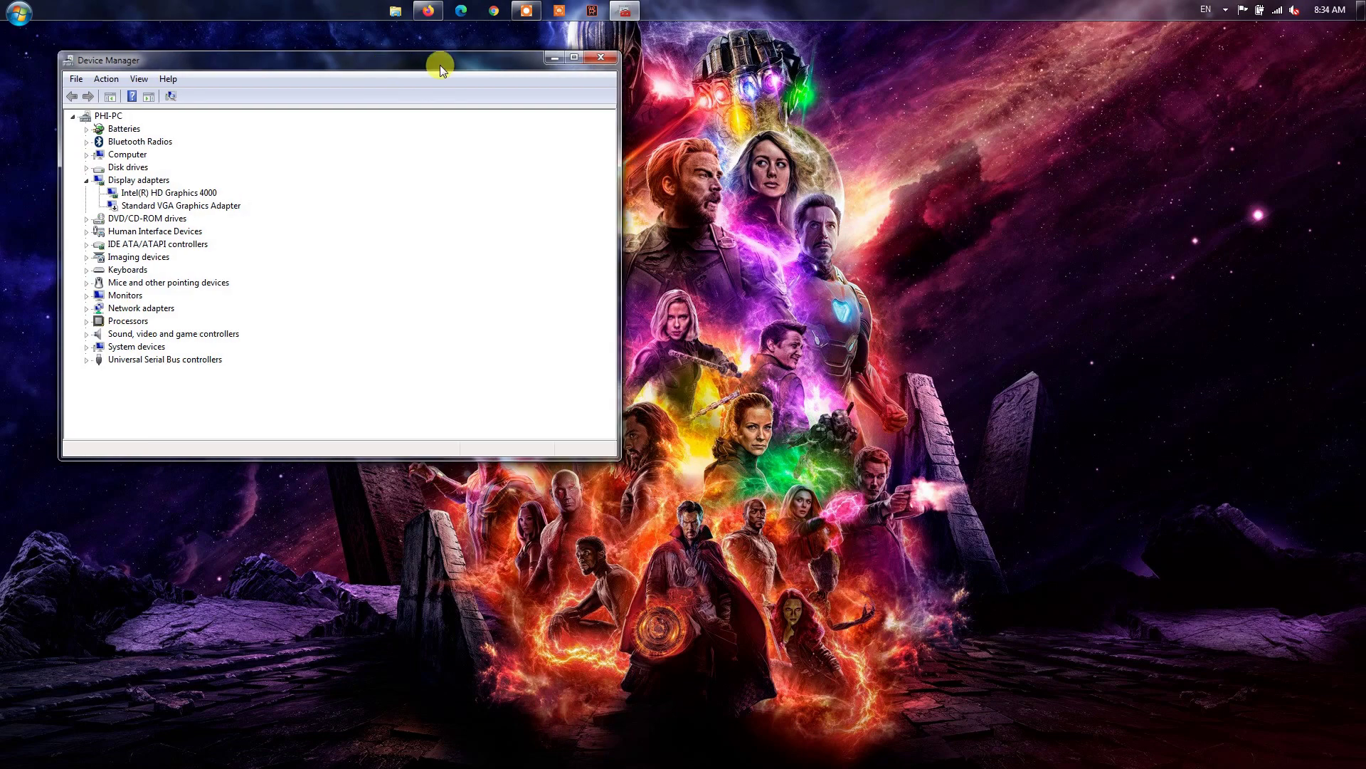
# Expand Network adapters and start Update Driver Software for the Intel Centrino Wireless-N 2230.
pyautogui.moveTo(440, 68); pyautogui.dragTo(832, 98)
pyautogui.click(478, 339)
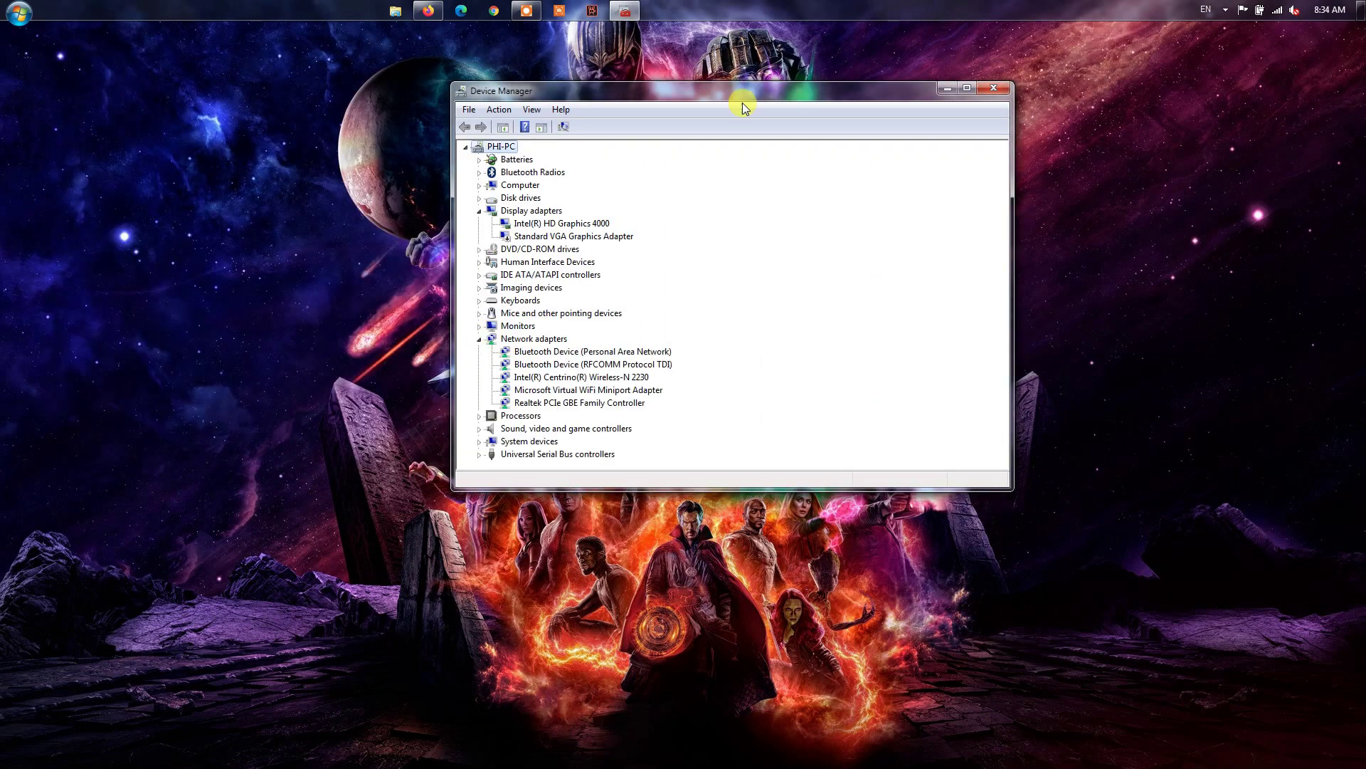
pyautogui.moveTo(725, 90); pyautogui.dragTo(717, 39)
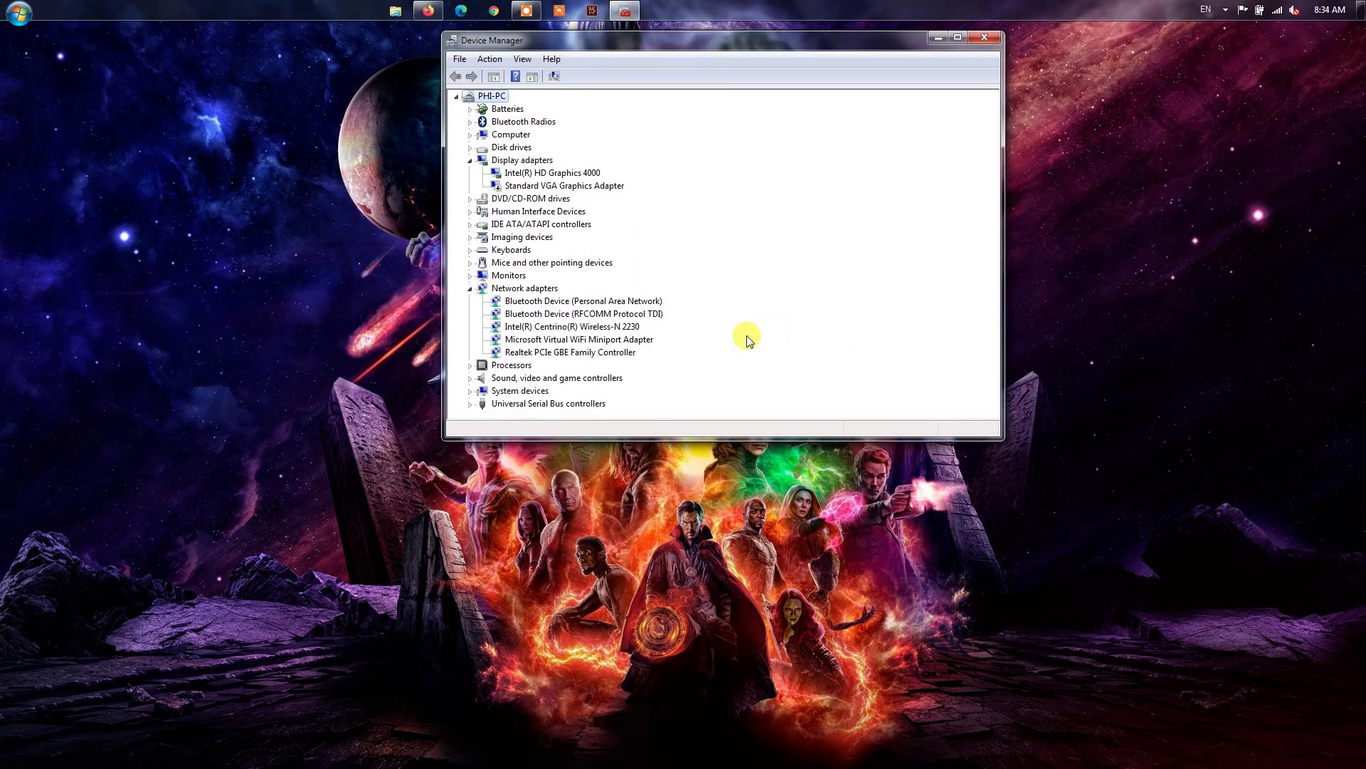
pyautogui.click(580, 339)
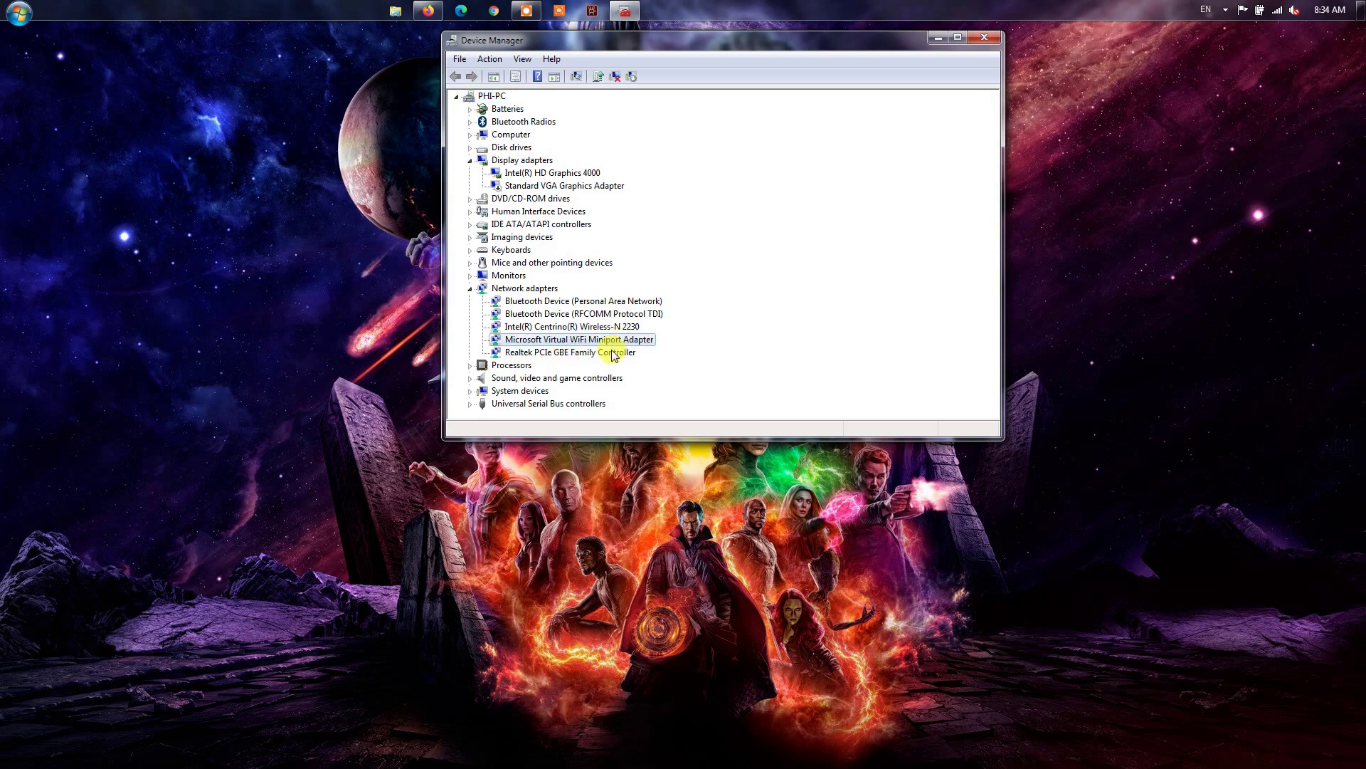
pyautogui.click(580, 327)
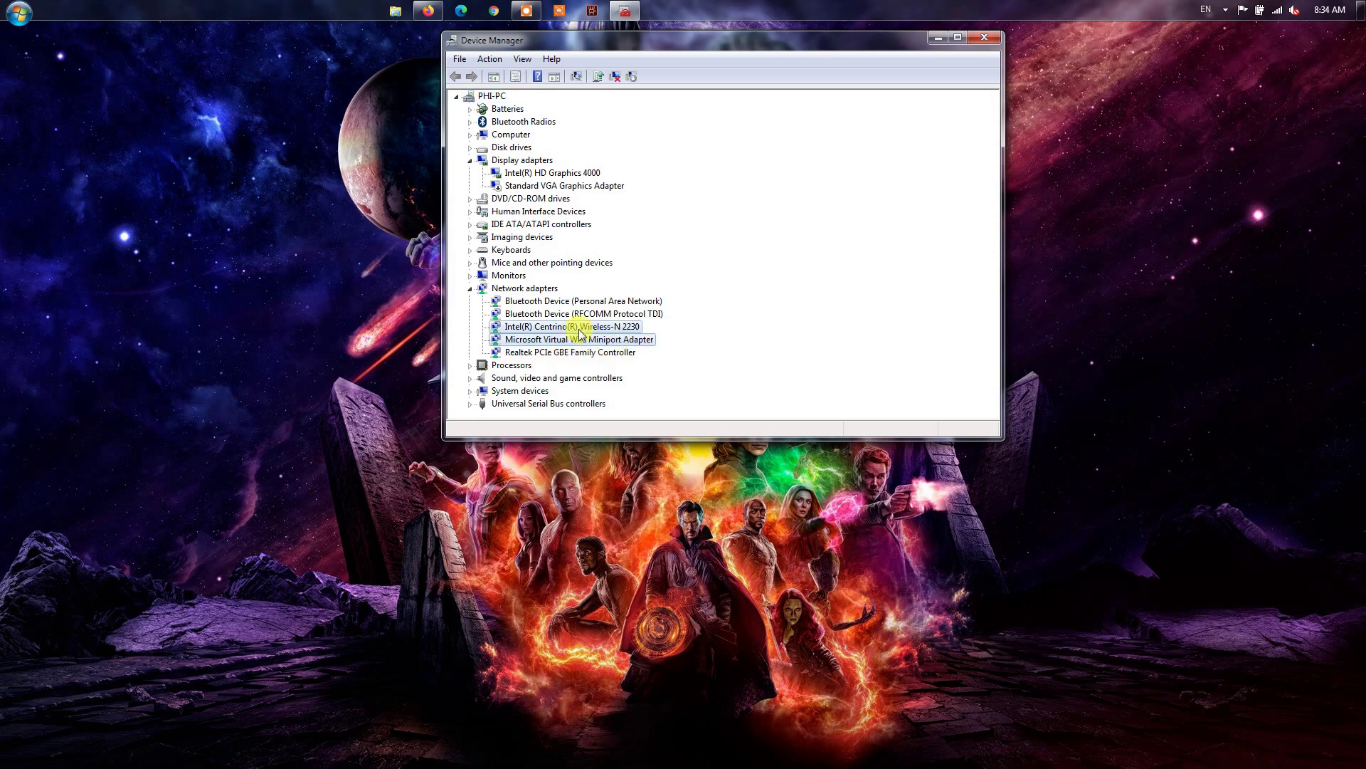
pyautogui.rightClick(626, 327)
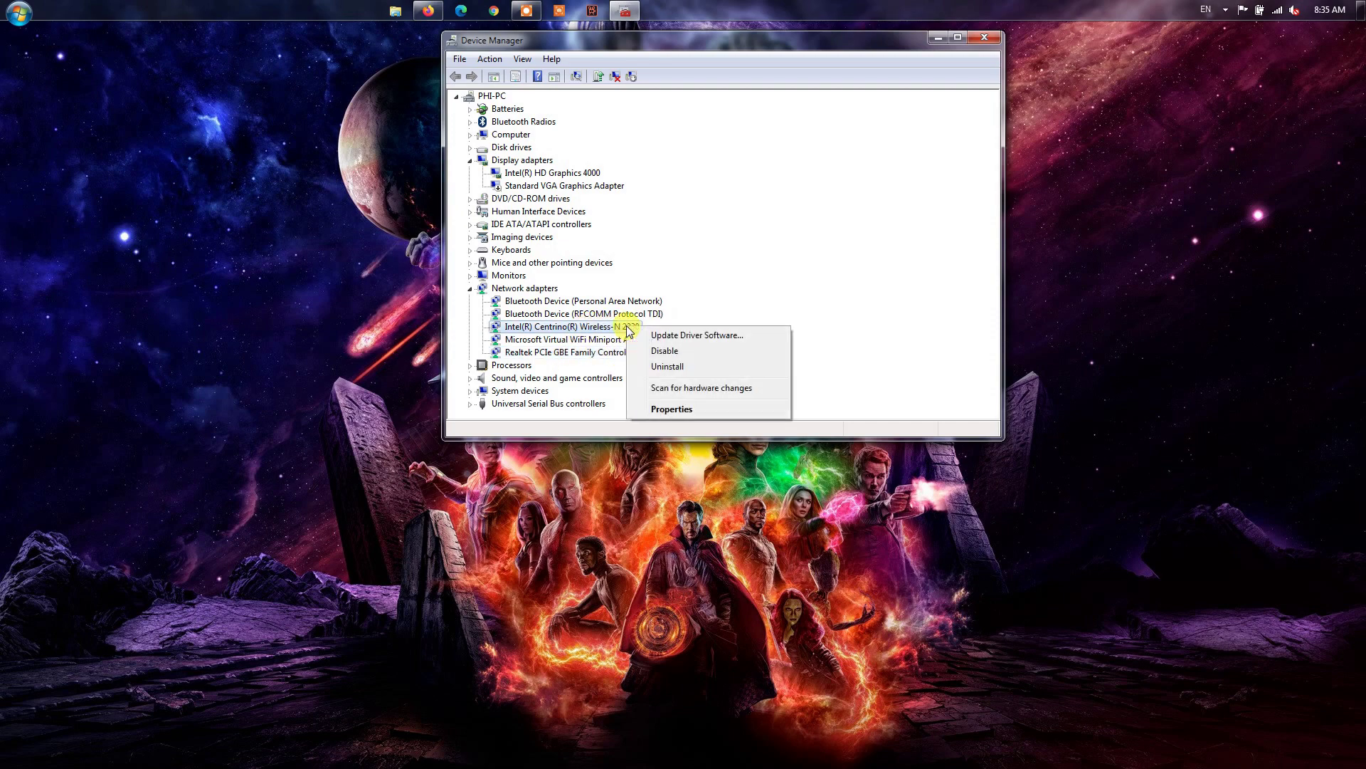
pyautogui.click(683, 336)
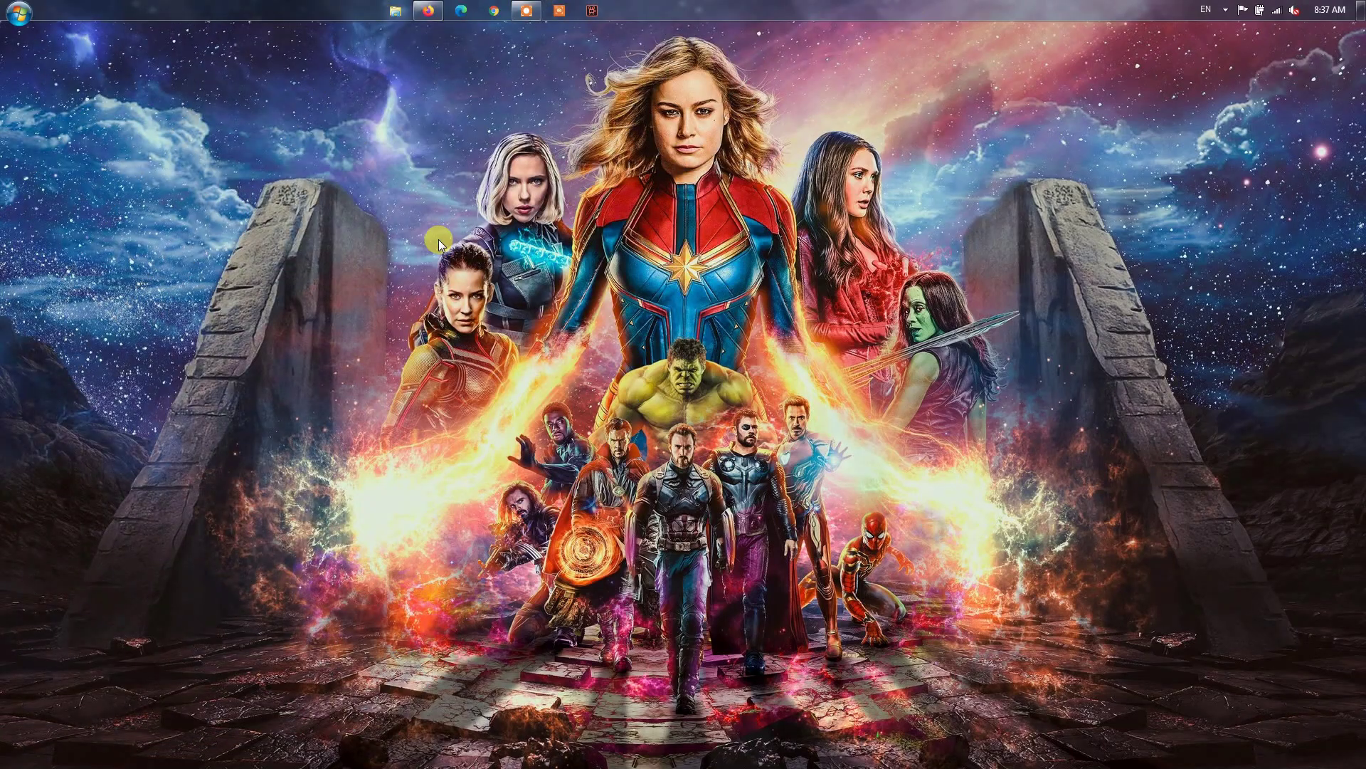
# Open Network Connections by running ncpa.cpl from the Run box.
pyautogui.press('super+r')
pyautogui.moveTo(168, 24); pyautogui.dragTo(686, 106)
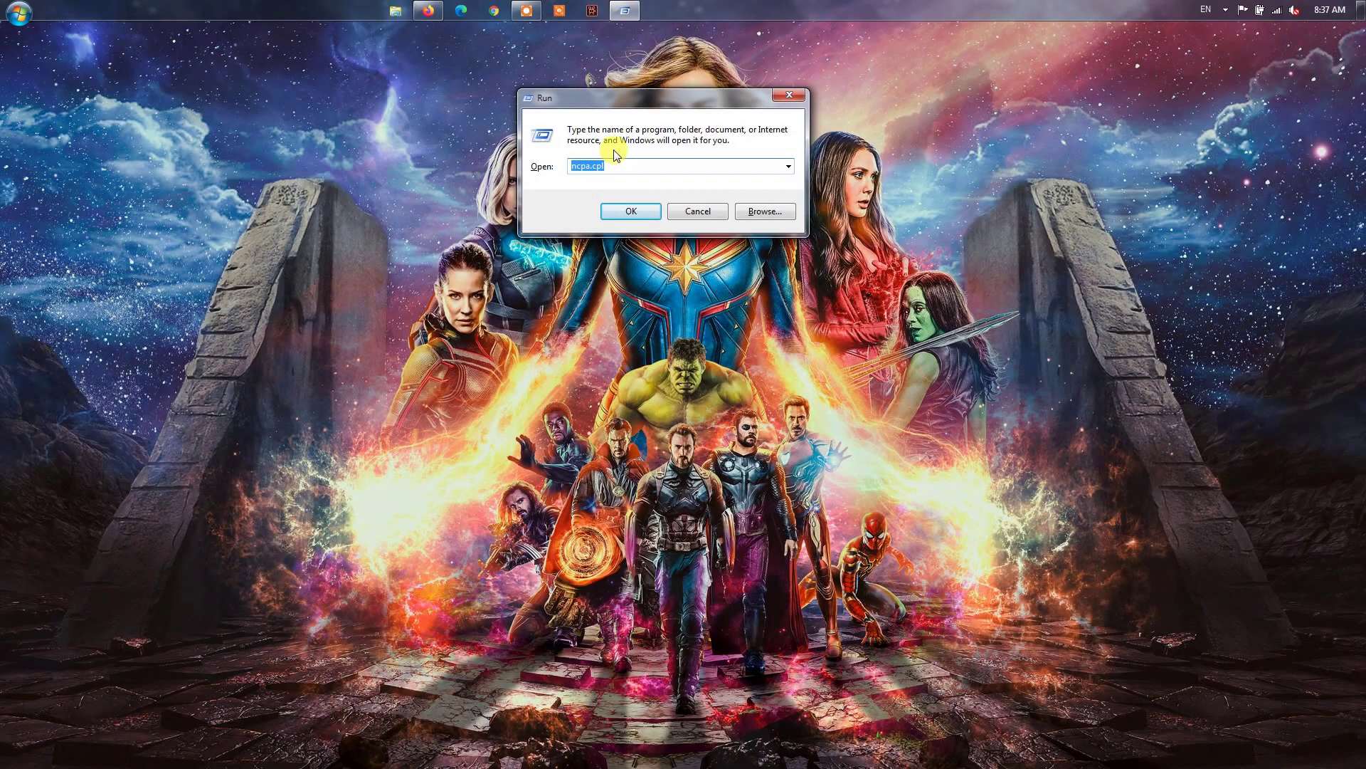
pyautogui.click(642, 212)
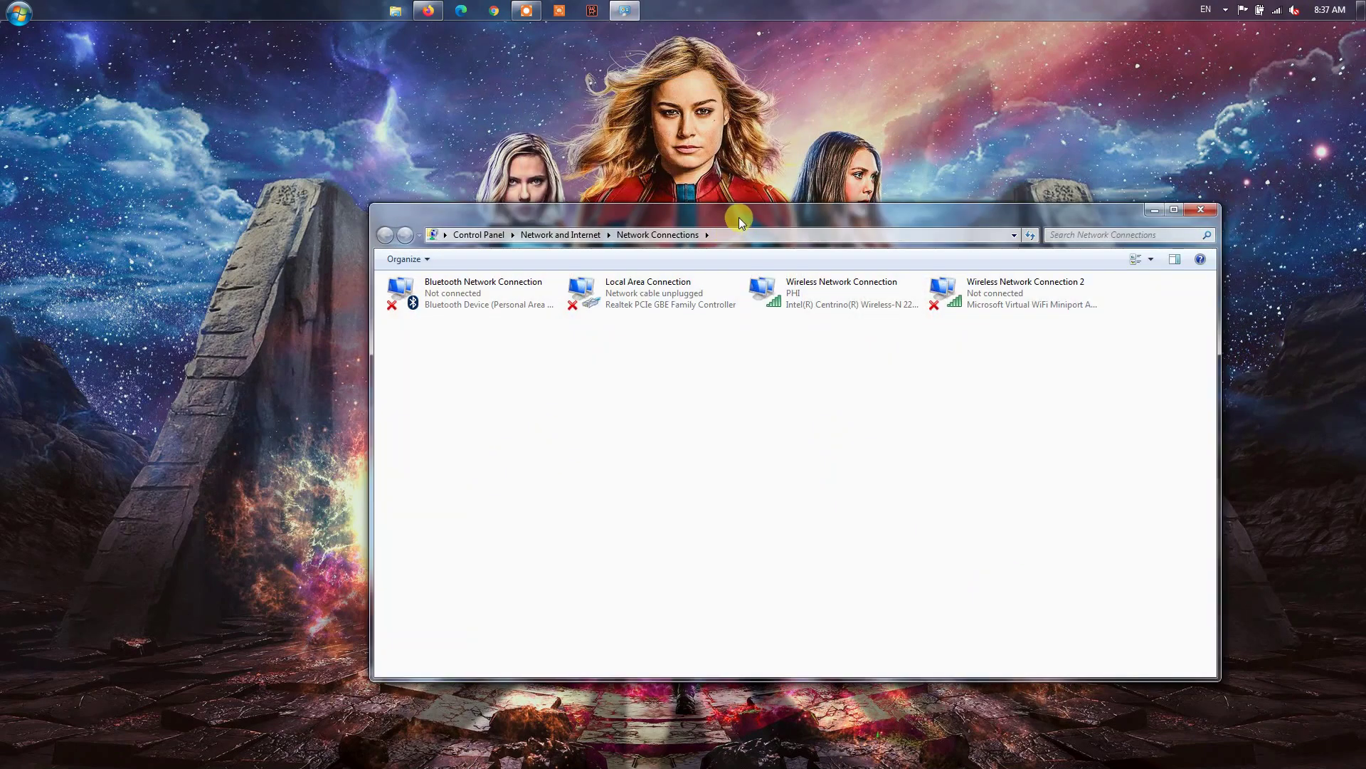
pyautogui.moveTo(738, 216); pyautogui.dragTo(677, 127)
# Open Wireless Network Connection properties with Internet Protocol Version 4 (TCP/IPv4) selected.
pyautogui.click(762, 217)
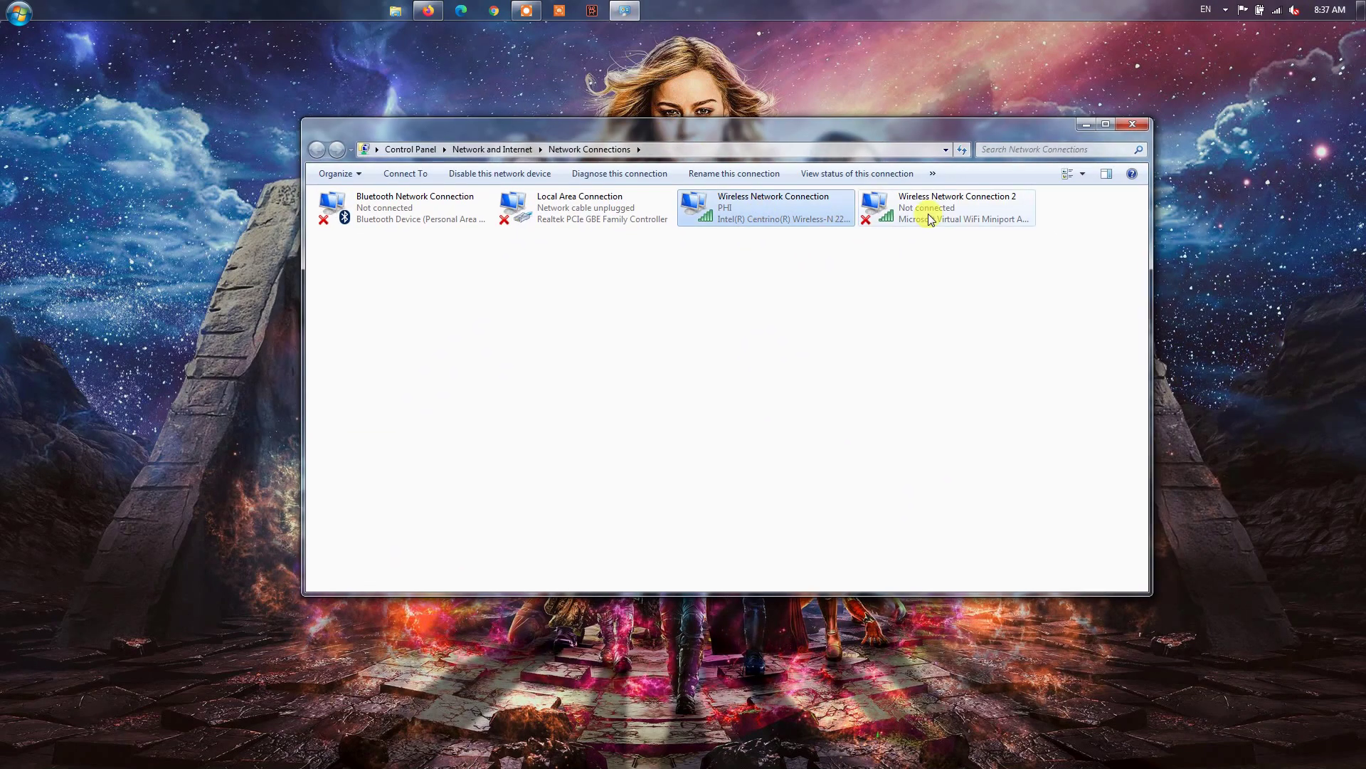
pyautogui.rightClick(706, 215)
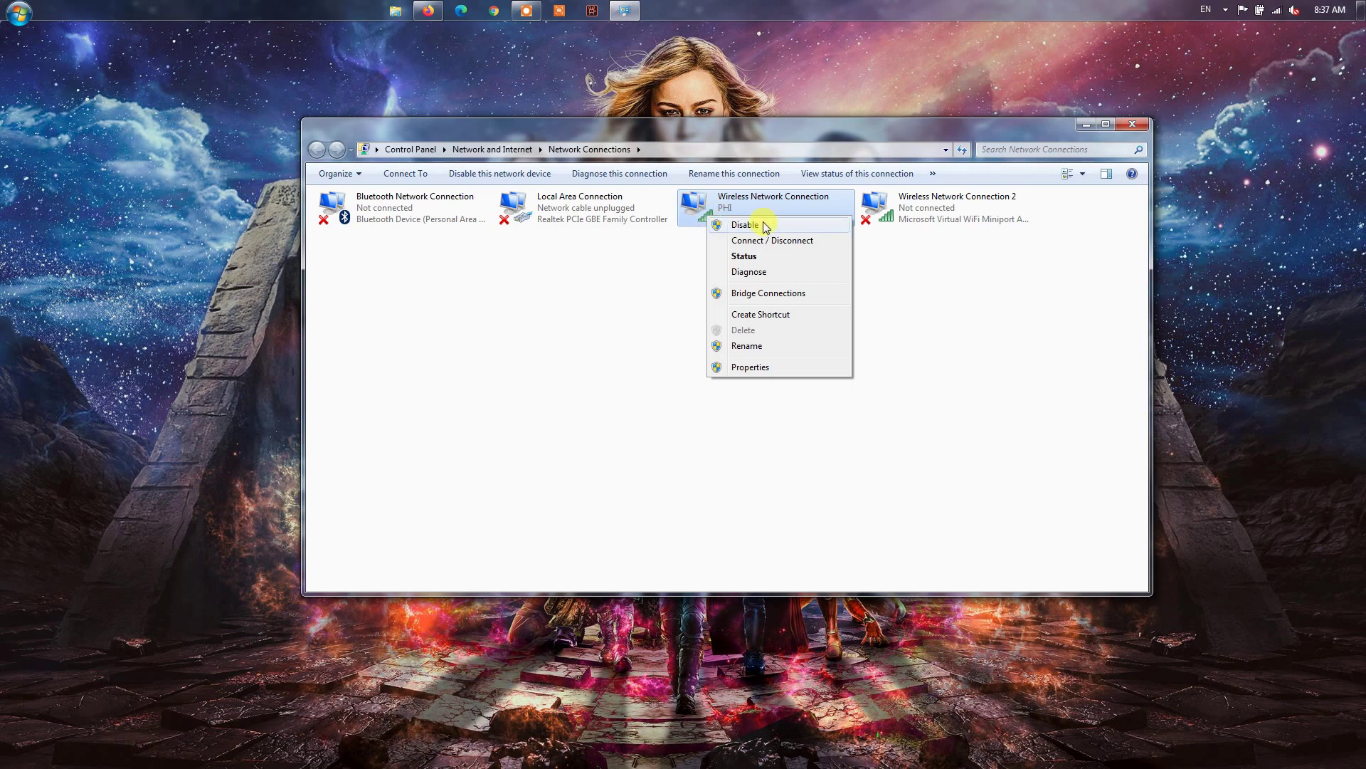
pyautogui.click(756, 380)
pyautogui.moveTo(478, 182); pyautogui.dragTo(723, 203)
pyautogui.click(656, 360)
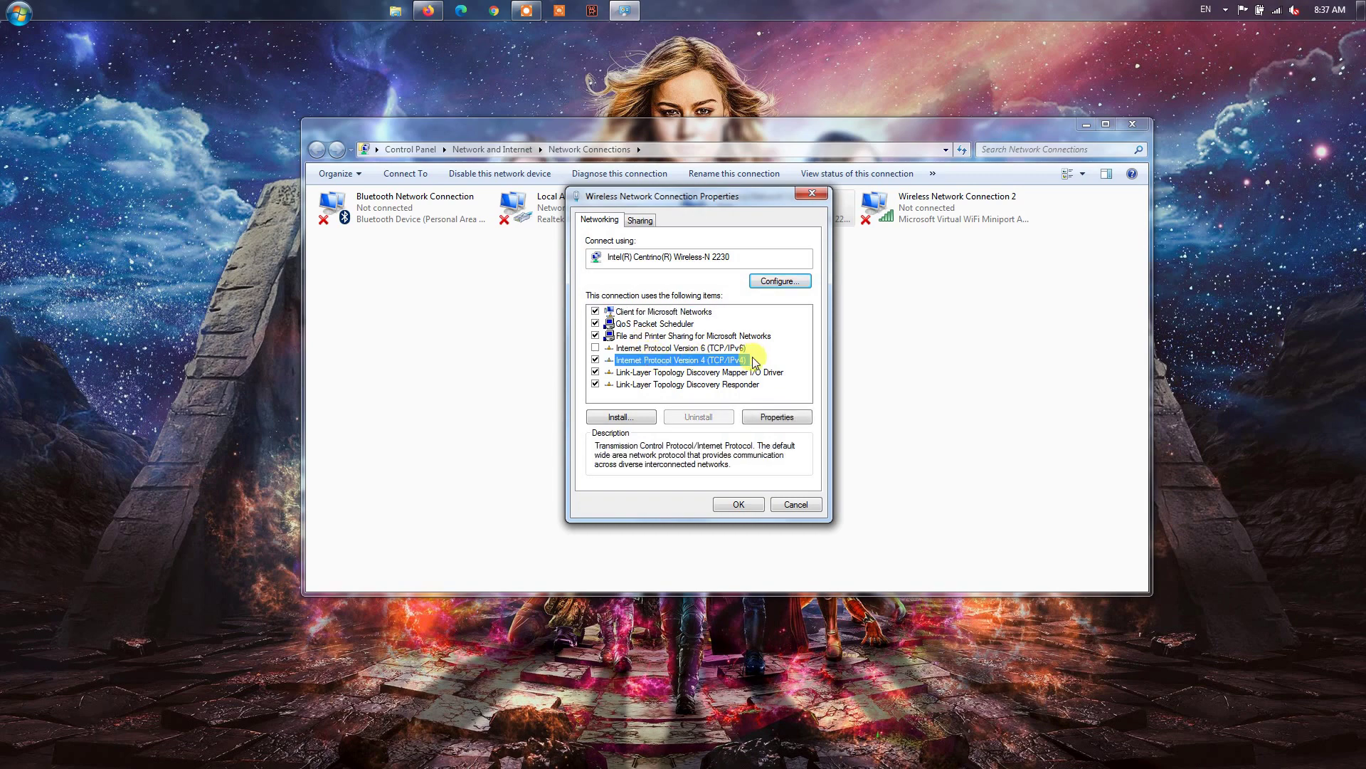
# Set the wireless IPv4 DNS servers manually to 8.8.8.8 and 8.8.4.4, confirming both dialogs.
pyautogui.doubleClick(722, 360)
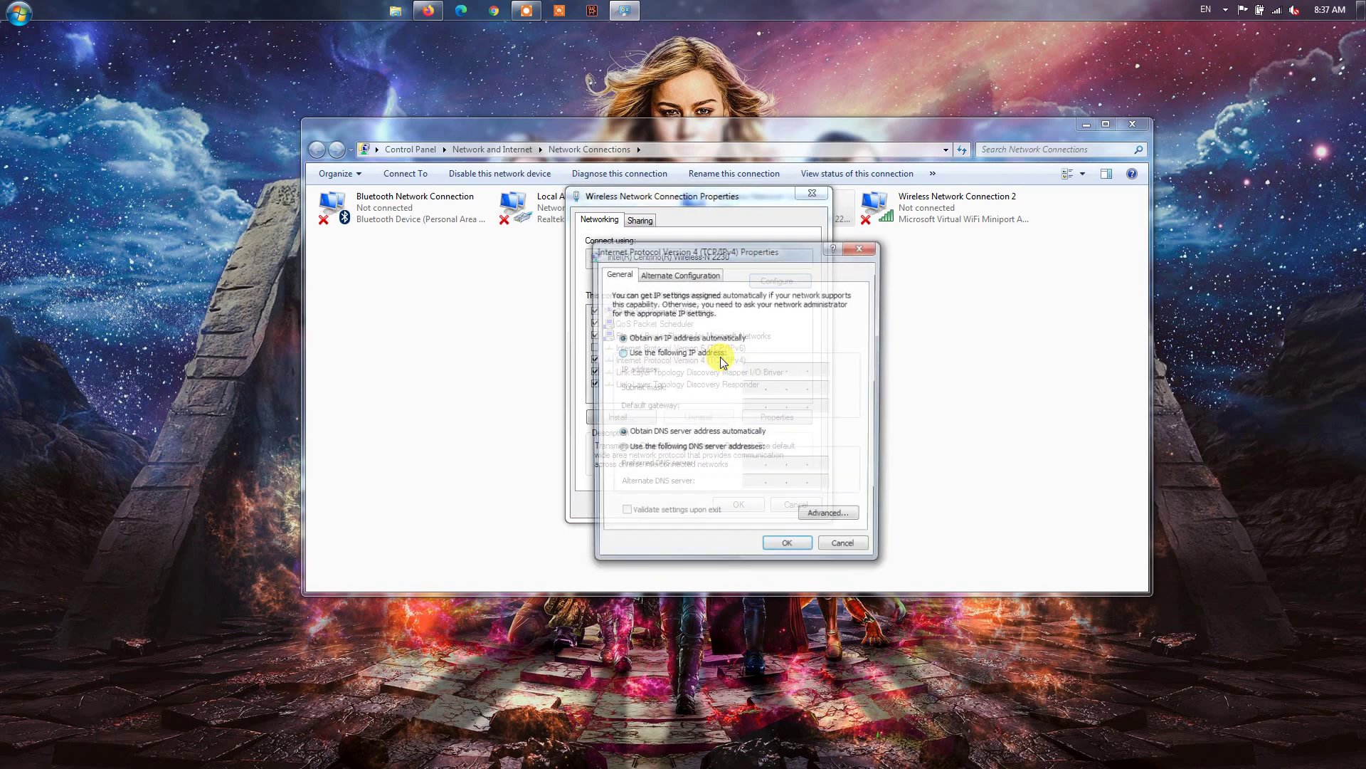
pyautogui.click(643, 449)
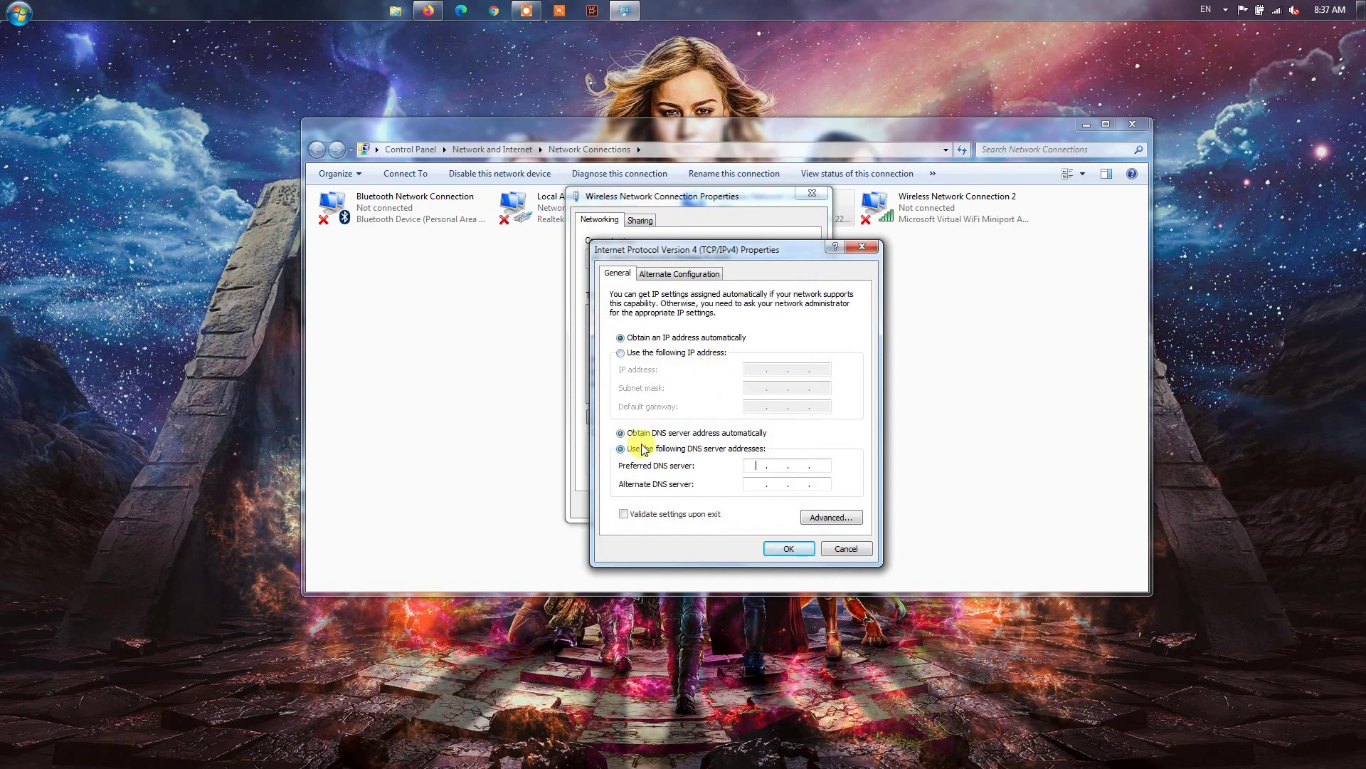
pyautogui.click(766, 465)
pyautogui.write('8.8.8.8')
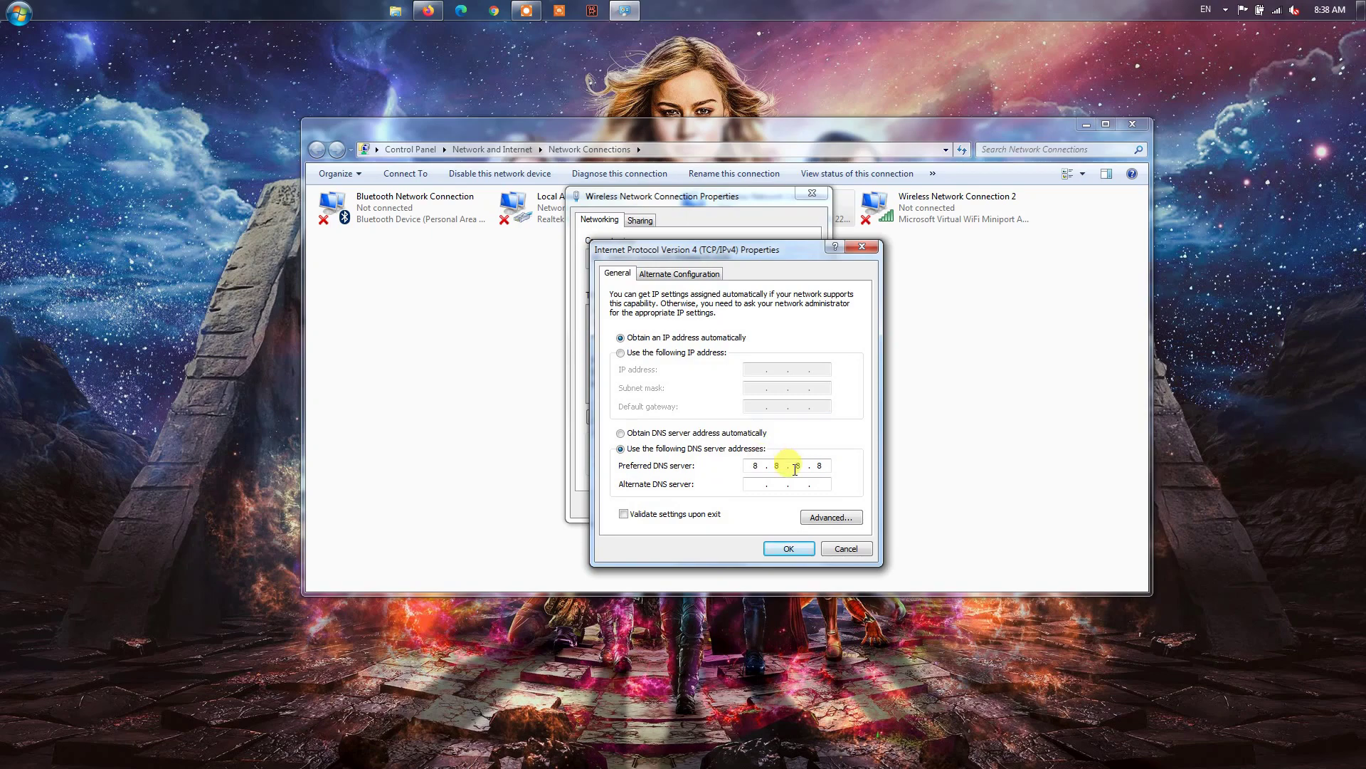
pyautogui.click(755, 483)
pyautogui.write('8.8.4.4')
pyautogui.click(789, 550)
pyautogui.click(739, 504)
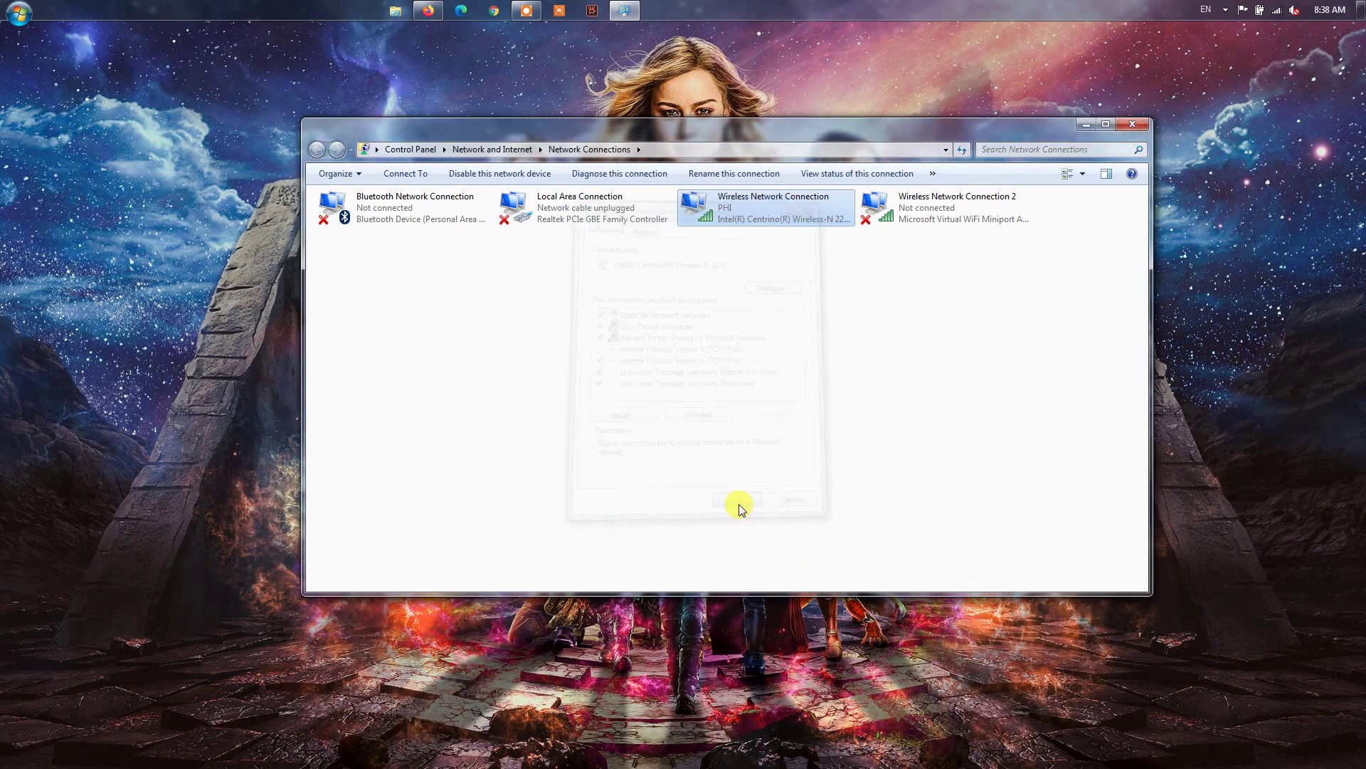
# Close the Network Connections window, leaving only the desktop.
pyautogui.click(1133, 122)
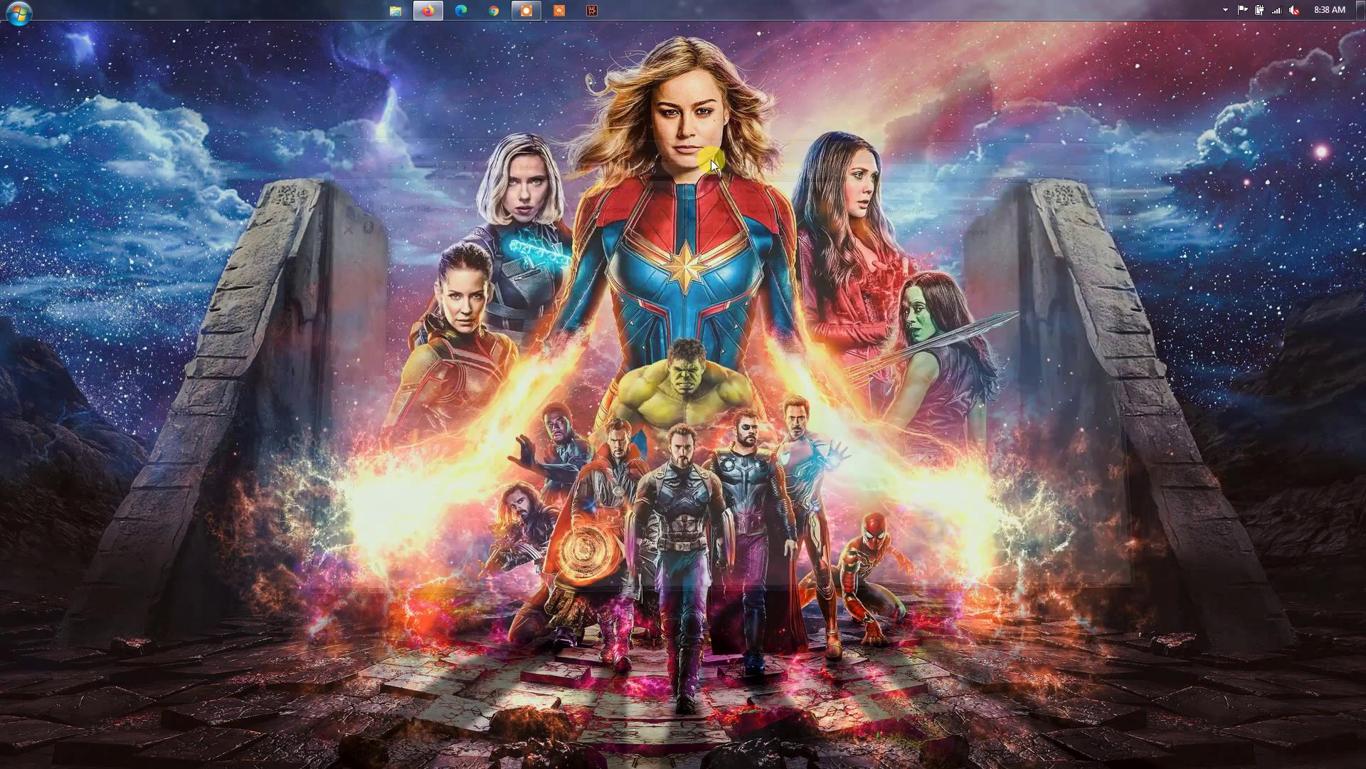
pyautogui.click(526, 13)
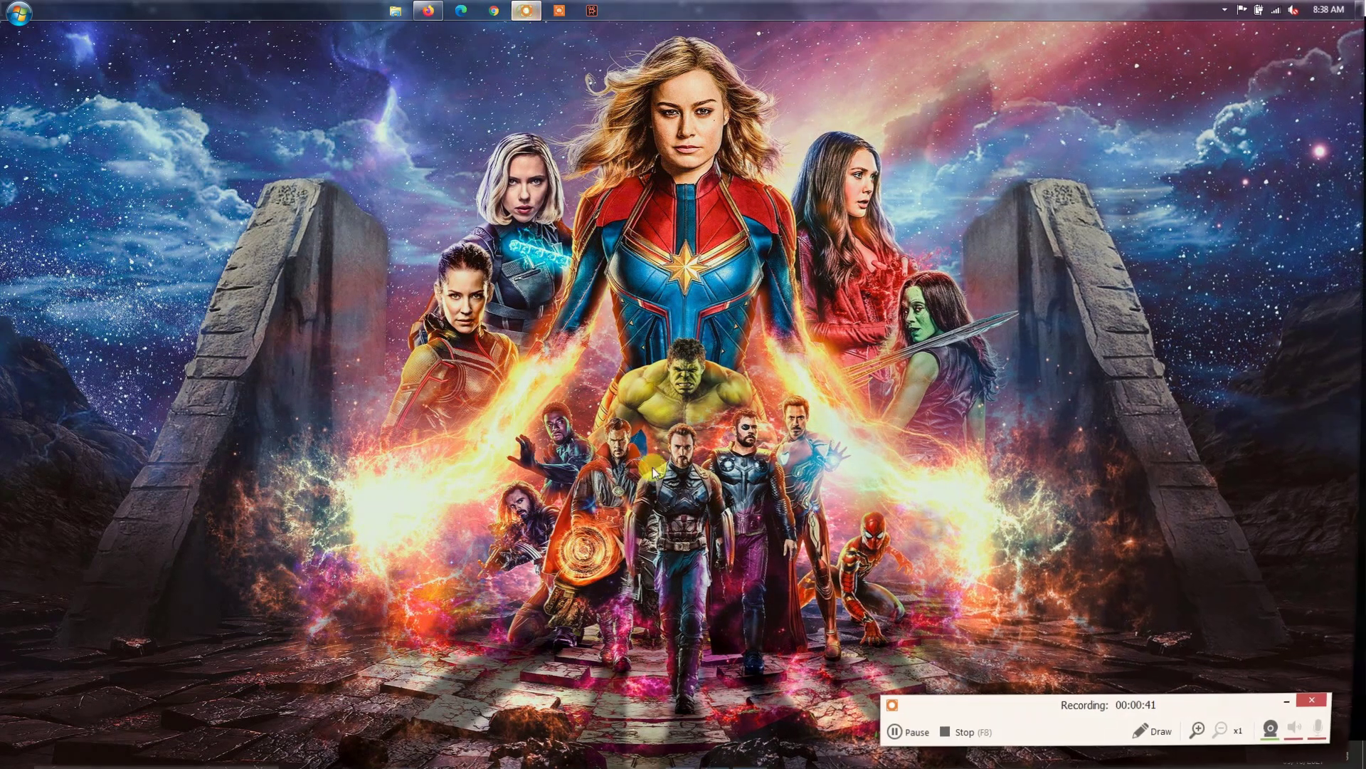